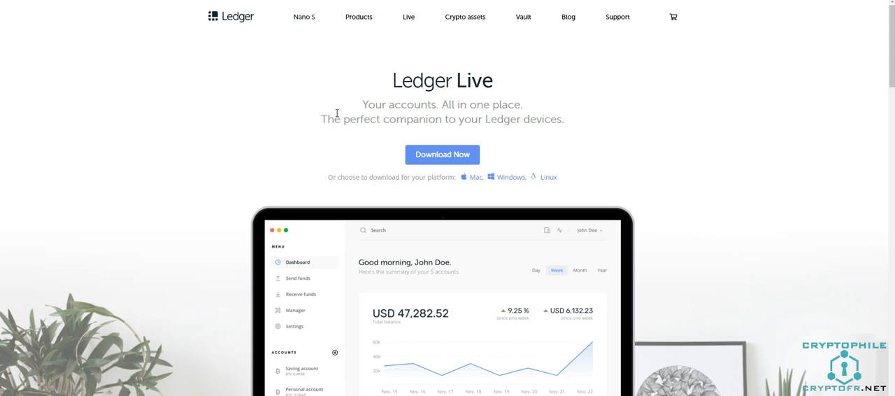
# Download Ledger Live from the Ledger website and begin its setup for an already initialized Ledger Nano S.
pyautogui.click(410, 19)
pyautogui.click(430, 160)
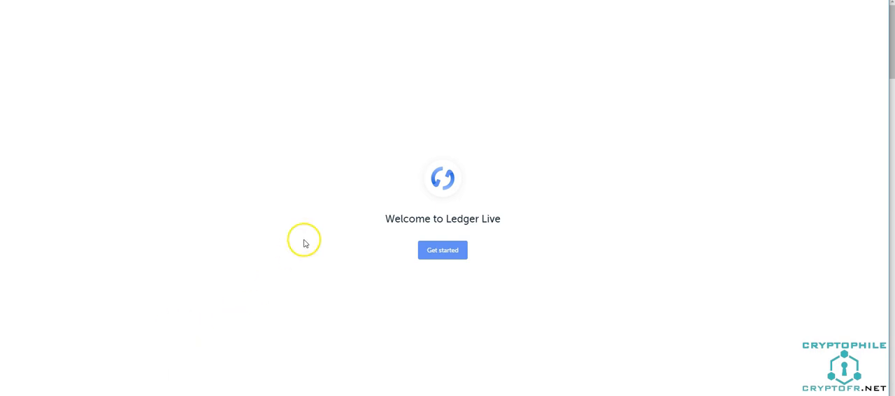
pyautogui.click(450, 251)
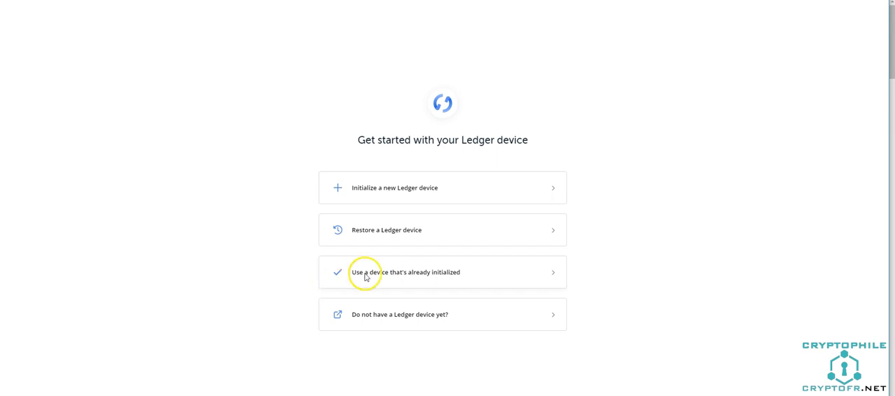
pyautogui.click(394, 274)
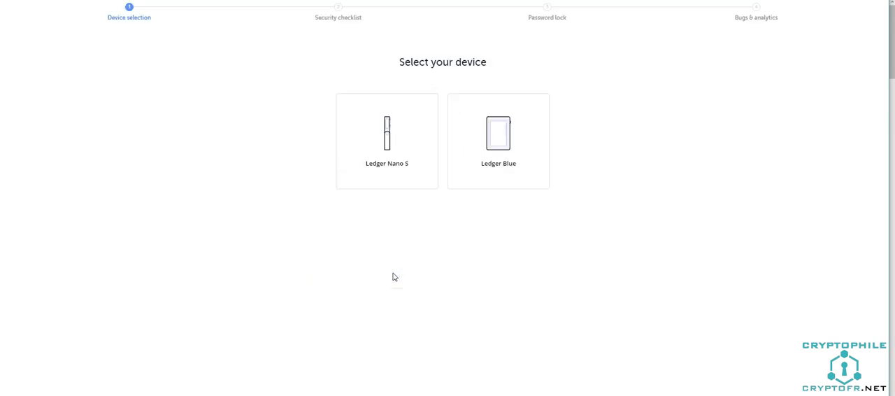
pyautogui.click(394, 180)
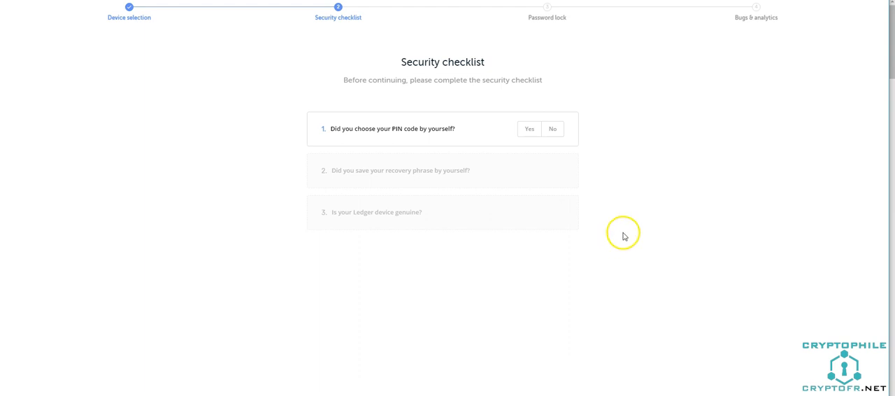
# Complete the security checklist by answering Yes to the PIN code and recovery phrase questions and running the genuine device check.
pyautogui.click(529, 128)
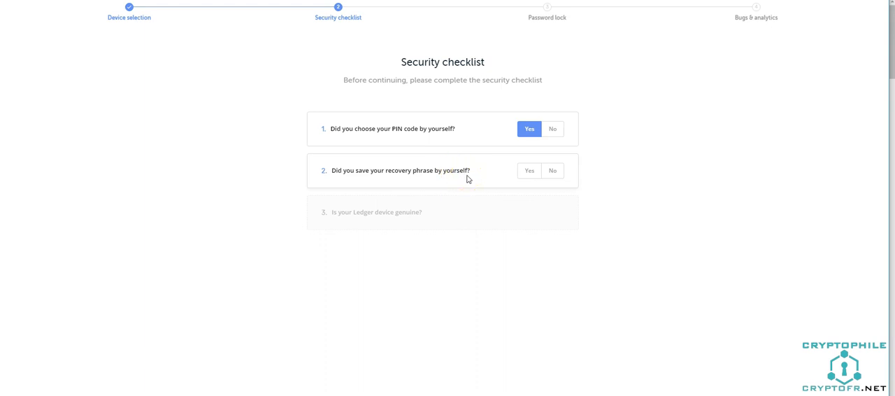
pyautogui.click(529, 172)
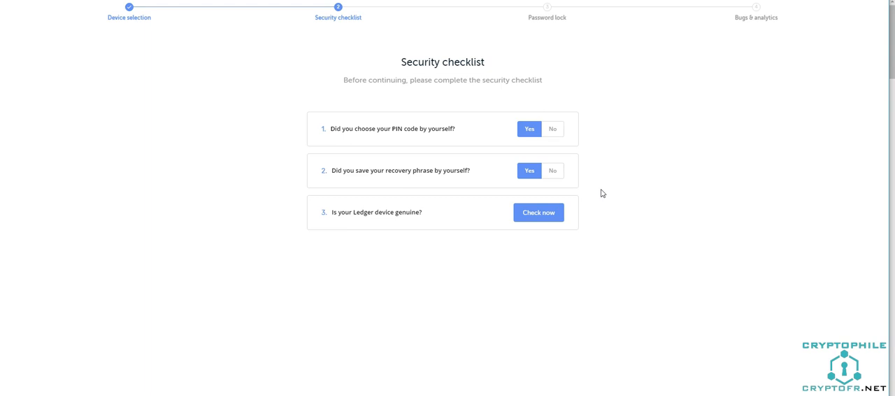
pyautogui.click(537, 216)
pyautogui.click(539, 218)
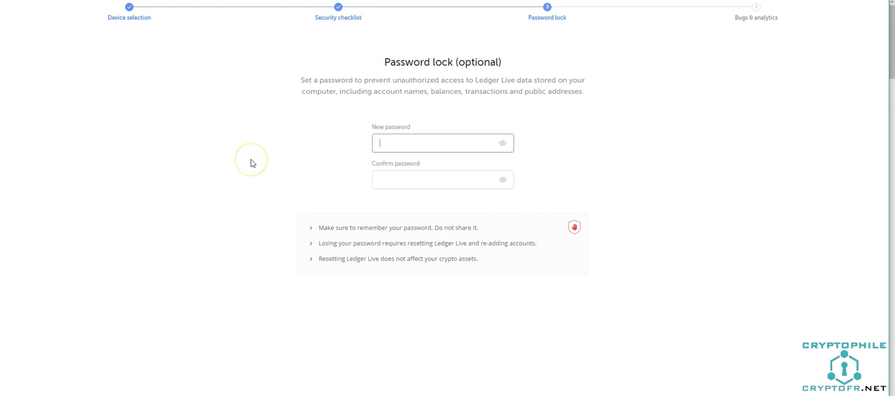
# Set the optional password lock by entering and confirming a new password.
pyautogui.write('•••••••••')
pyautogui.press('Tab')
pyautogui.write('•••••••••')
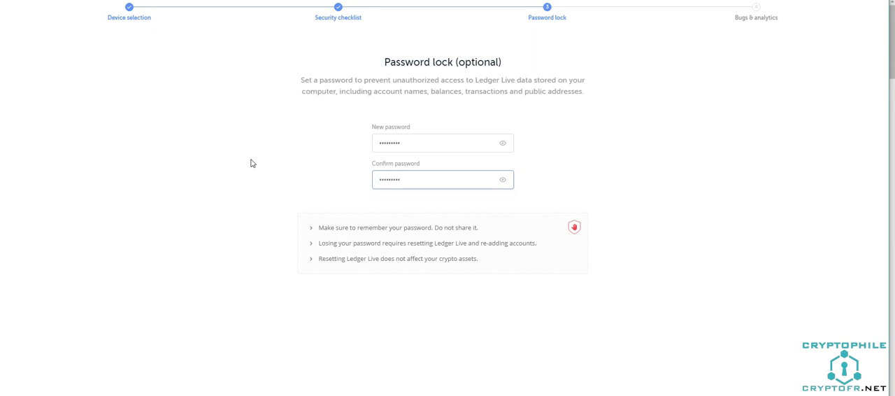
pyautogui.press('Return')
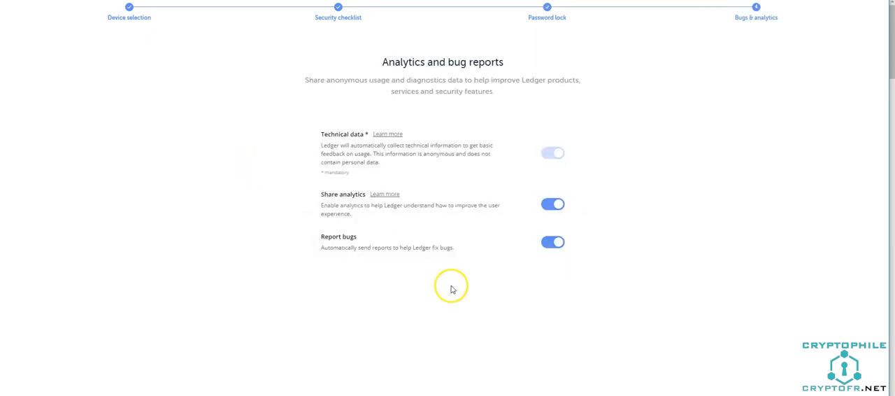
# Turn off Share analytics and Report bugs, and finish onboarding by opening Ledger Live and accepting the Trade safely notice.
pyautogui.click(558, 203)
pyautogui.click(547, 244)
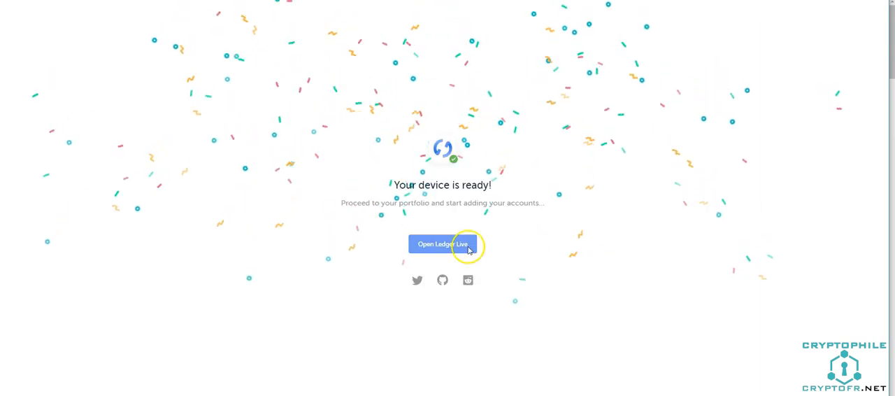
pyautogui.click(468, 250)
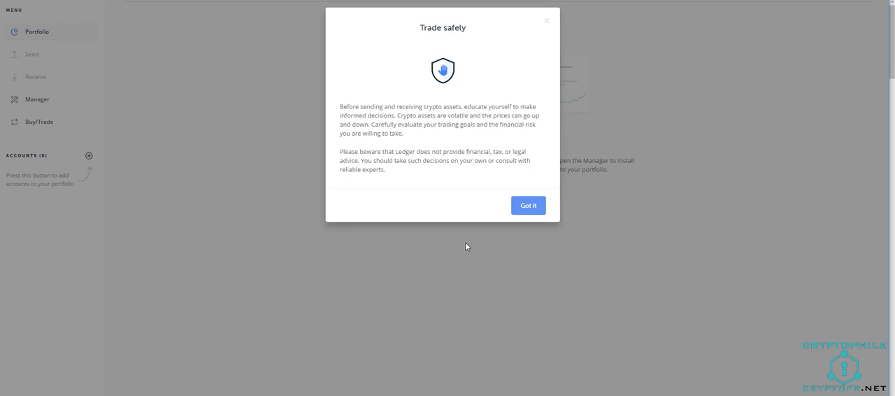
pyautogui.click(524, 209)
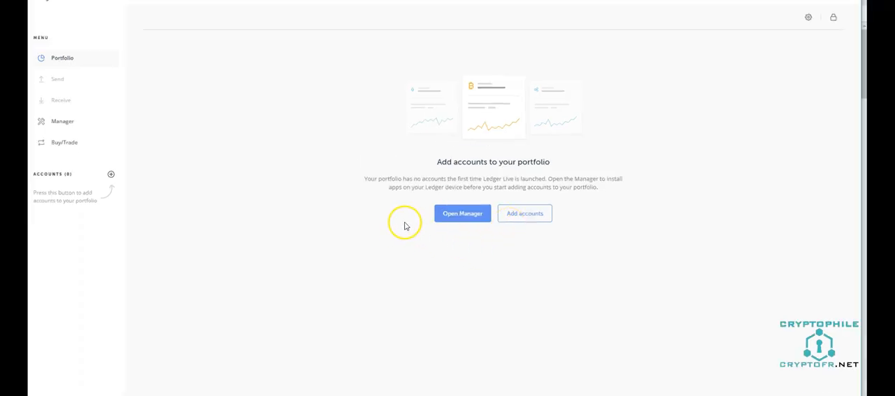
# Open the device Manager and try to update the Ledger Nano S to firmware version 1.4.2.
pyautogui.click(67, 124)
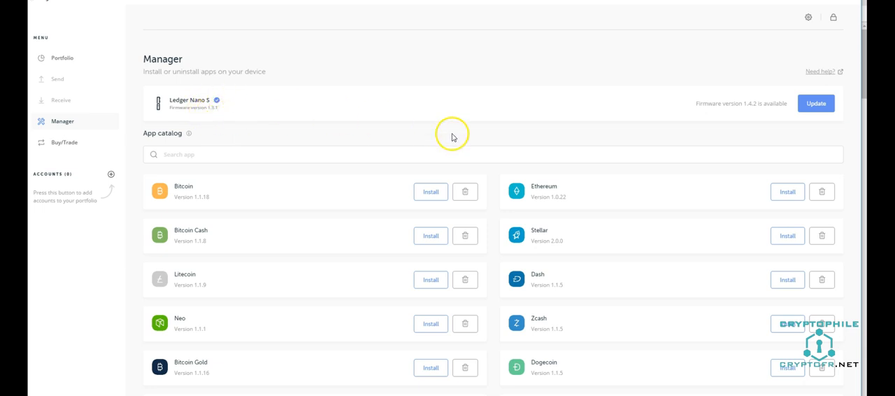
pyautogui.click(817, 109)
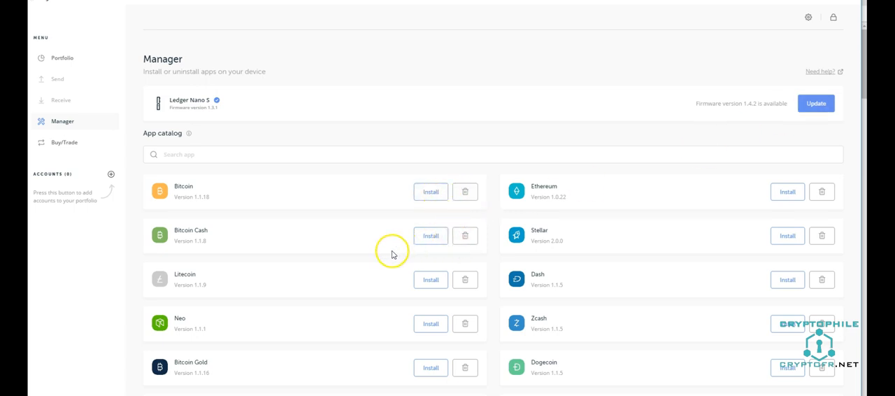
pyautogui.press('Tab')
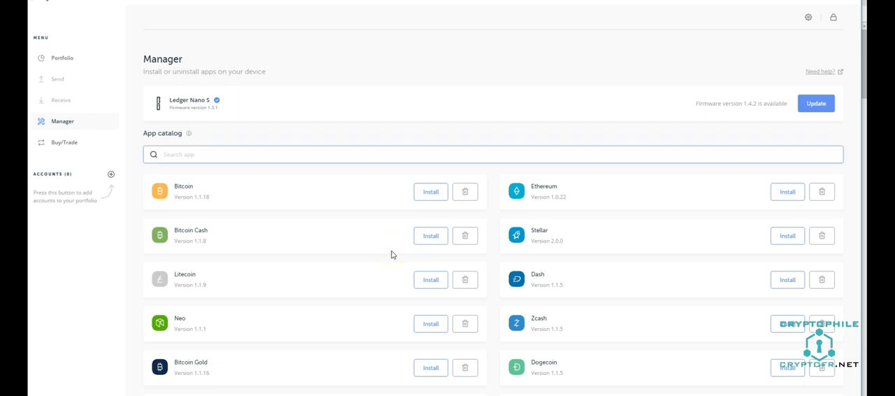
# Start adding accounts for the Litecoin crypto asset and synchronize with the connected Ledger device.
pyautogui.click(111, 175)
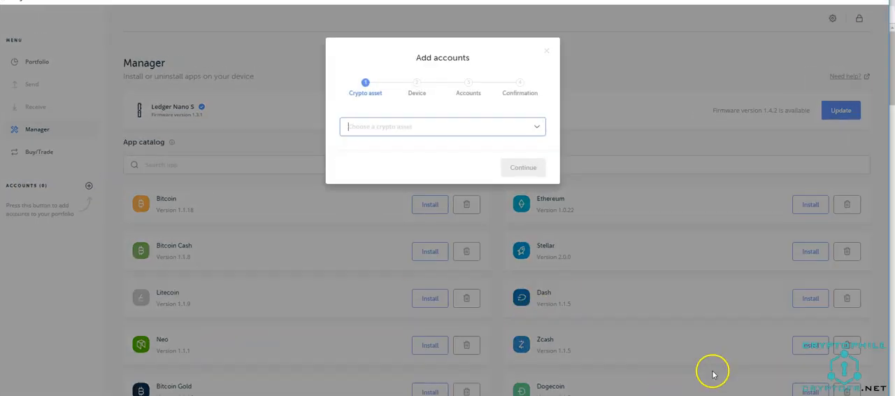
pyautogui.write('lite')
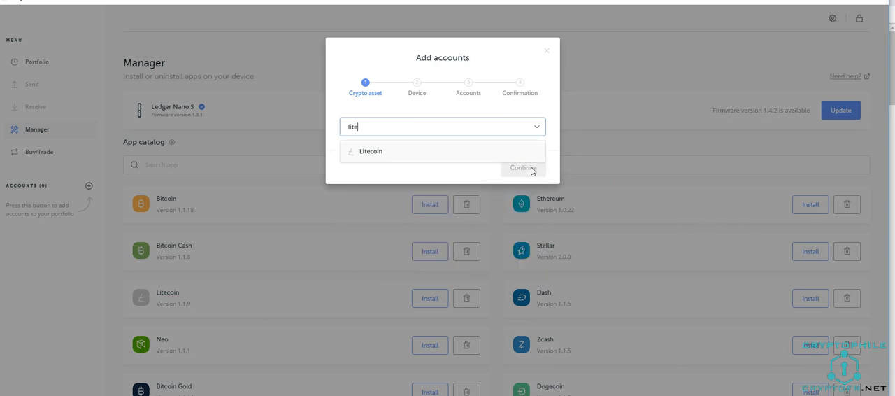
pyautogui.click(474, 151)
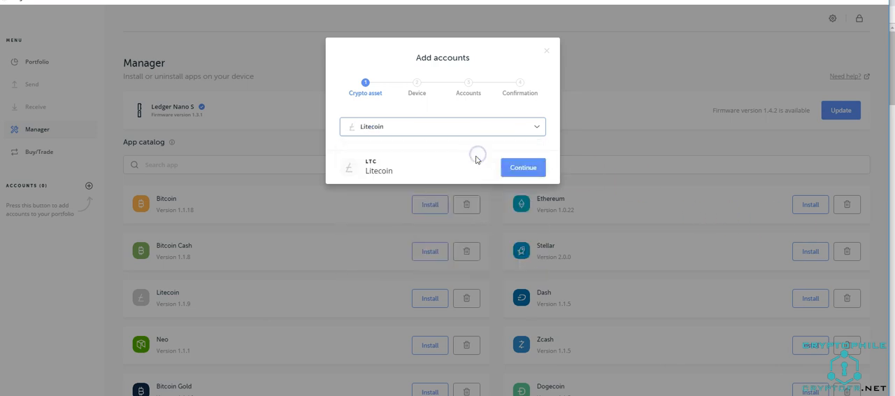
pyautogui.click(521, 168)
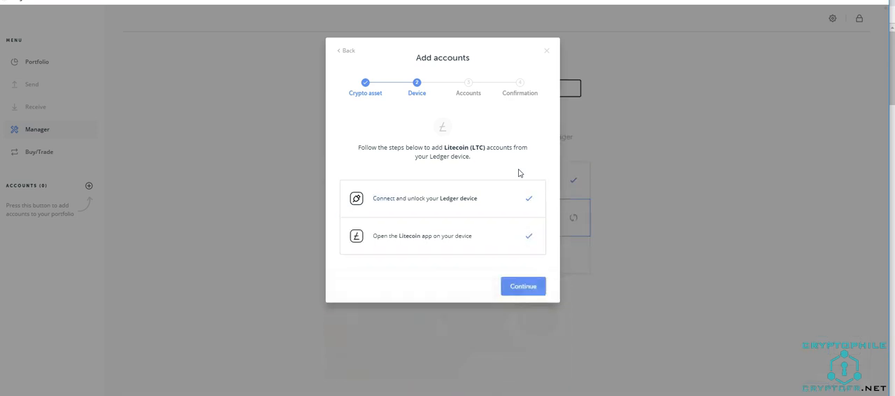
pyautogui.click(521, 286)
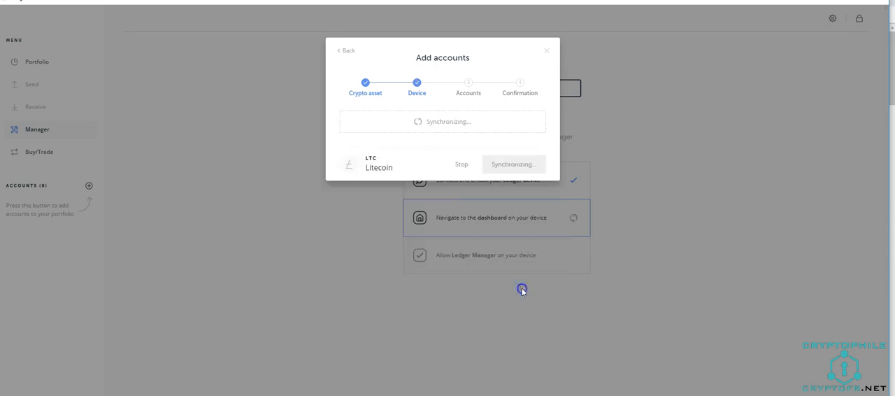
pyautogui.click(516, 290)
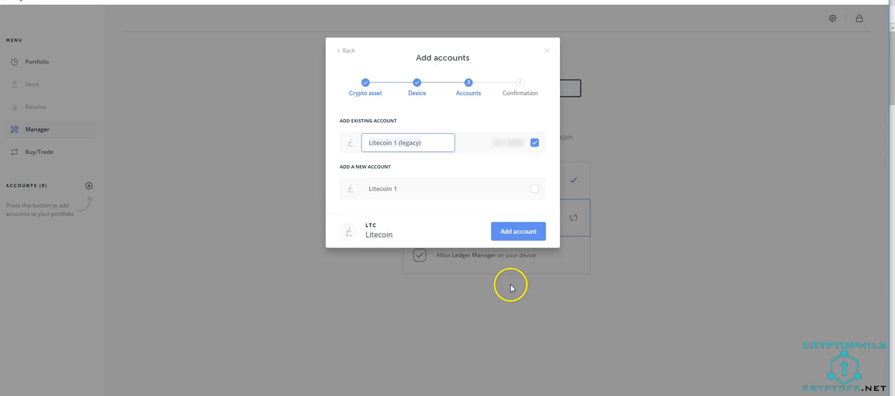
# Add the existing Litecoin 1 (legacy) account to the portfolio, keeping its name.
pyautogui.click(415, 142)
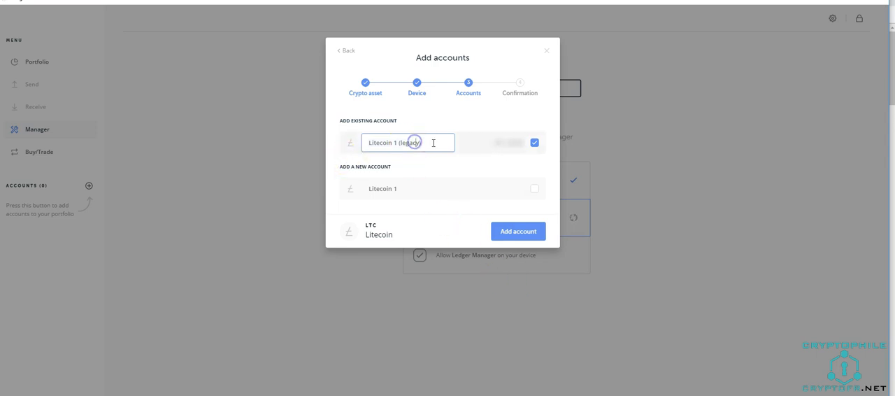
pyautogui.click(434, 142)
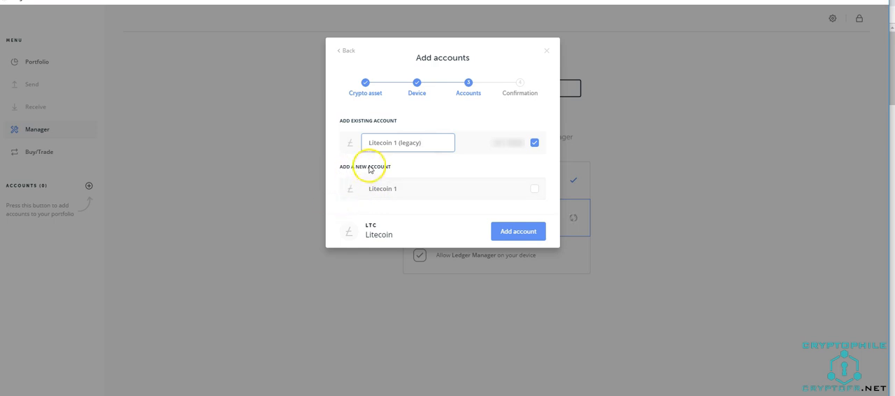
pyautogui.click(519, 234)
# Start adding more accounts with Ethereum as the crypto asset and synchronize with the connected Ledger device.
pyautogui.click(516, 237)
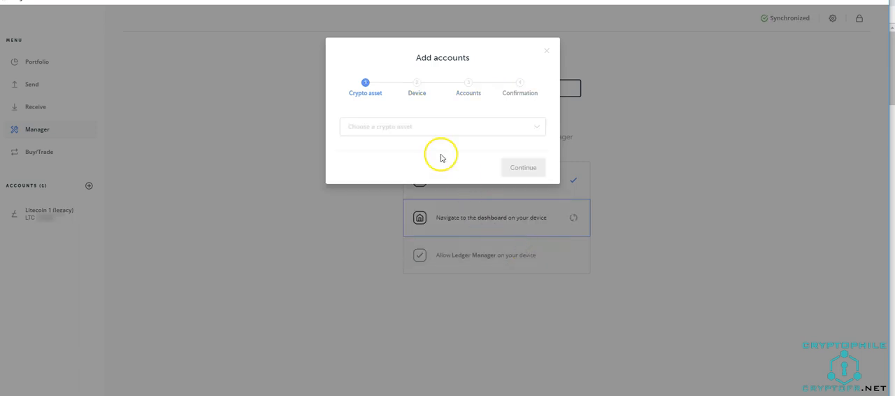
pyautogui.click(437, 132)
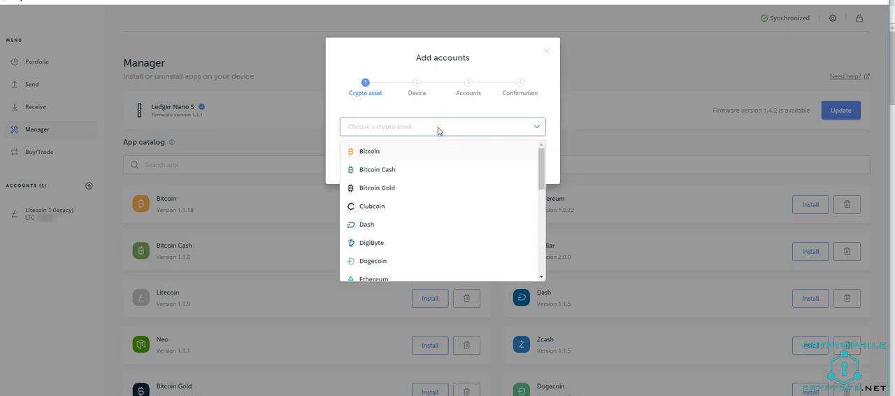
pyautogui.write('et')
pyautogui.click(421, 152)
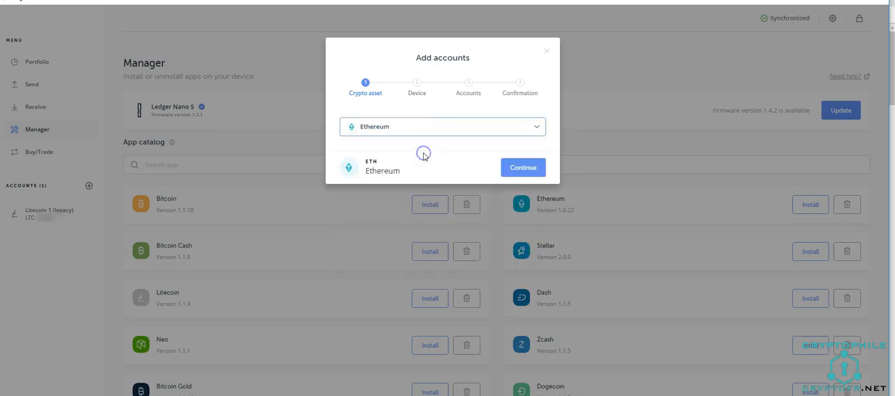
pyautogui.click(518, 174)
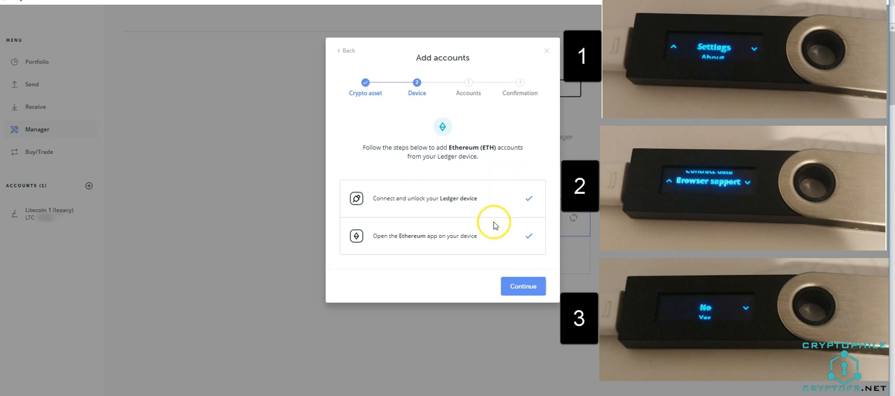
pyautogui.click(514, 286)
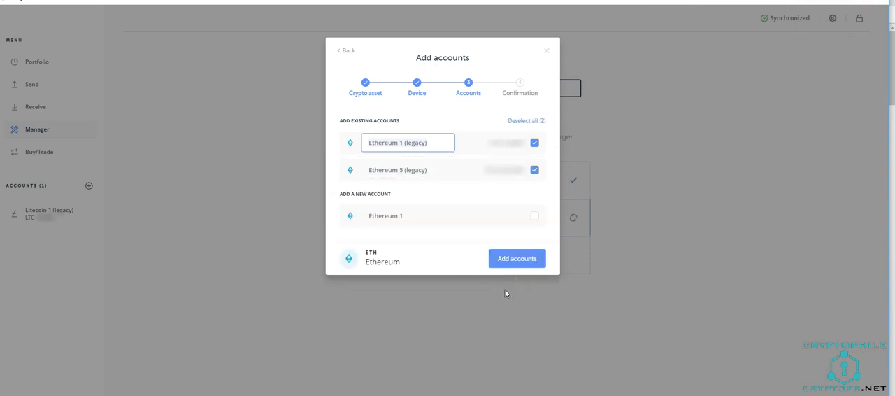
# Add the existing Ethereum 1 (legacy) and Ethereum 5 (legacy) accounts, and close the account setup.
pyautogui.click(528, 259)
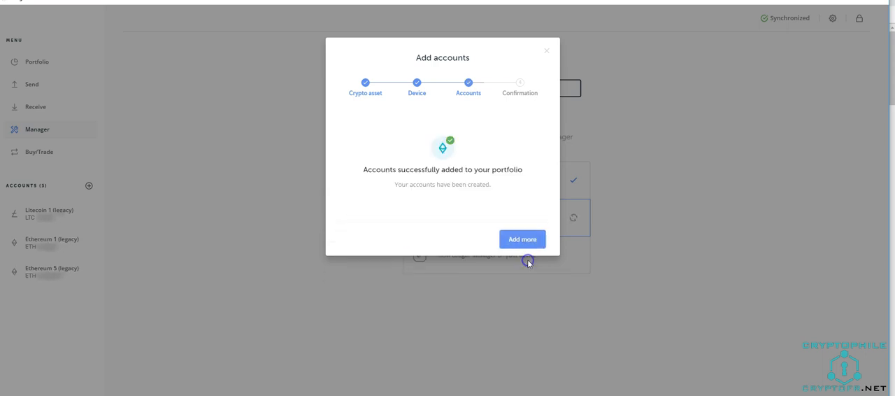
pyautogui.click(524, 239)
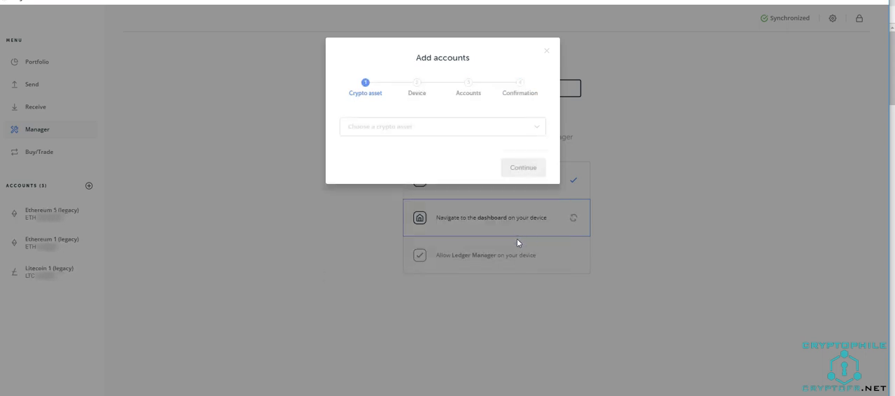
pyautogui.click(544, 52)
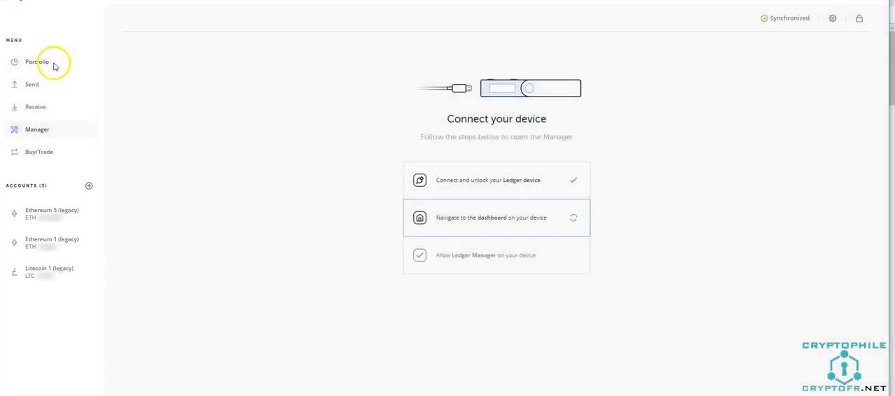
# View the portfolio summary and set the countervalue currency to Canadian Dollar - CAD ($) in the general settings.
pyautogui.click(53, 62)
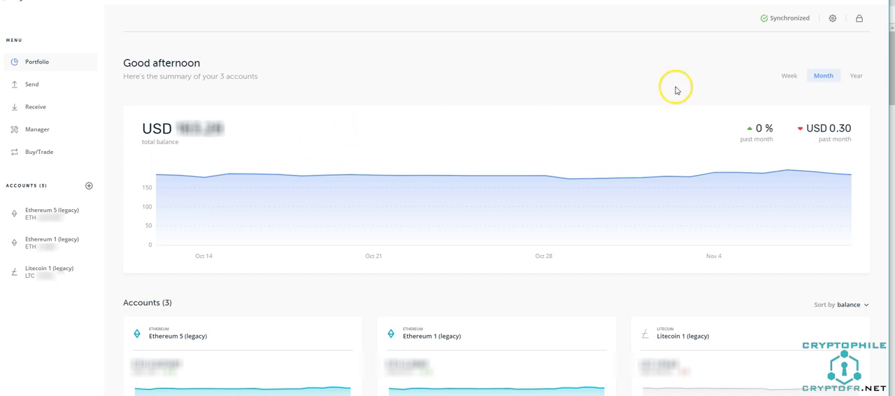
pyautogui.click(832, 19)
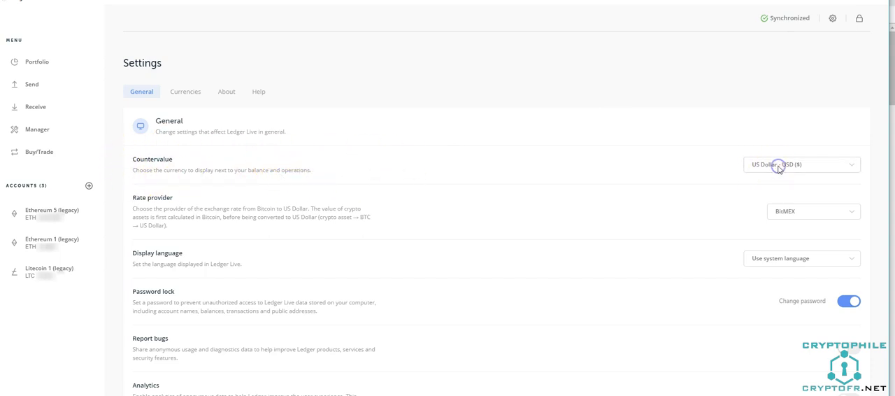
pyautogui.click(823, 165)
pyautogui.scroll(-1, 814, 171)
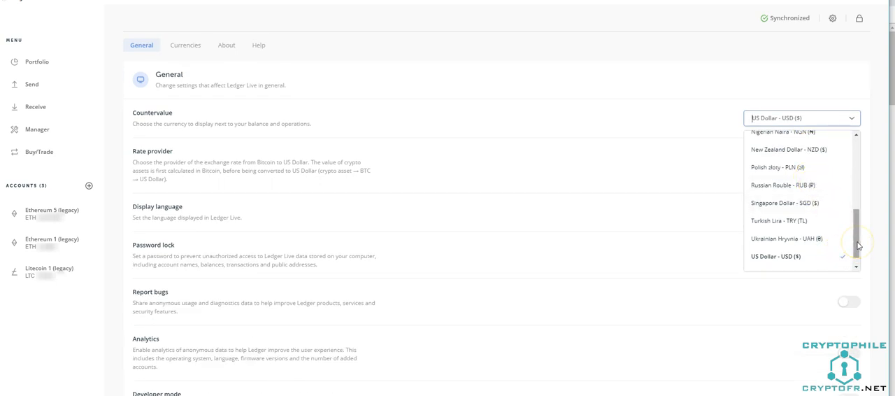
pyautogui.click(820, 182)
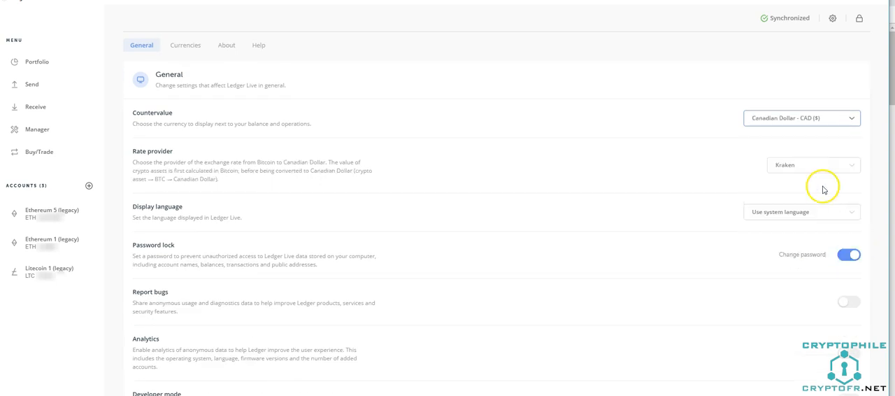
# Examine the send details for Litecoin 1 (legacy), including the recipient, amount and network fee options, keep the High fee, and close without sending.
pyautogui.click(45, 86)
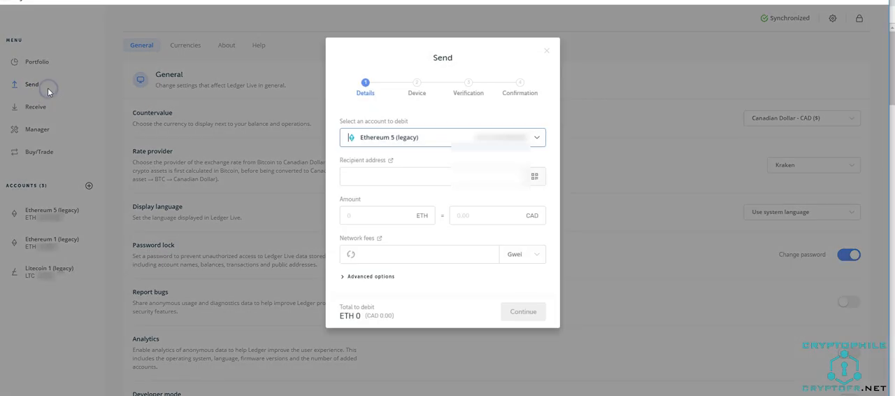
pyautogui.click(511, 140)
pyautogui.click(469, 201)
pyautogui.click(391, 182)
pyautogui.click(384, 217)
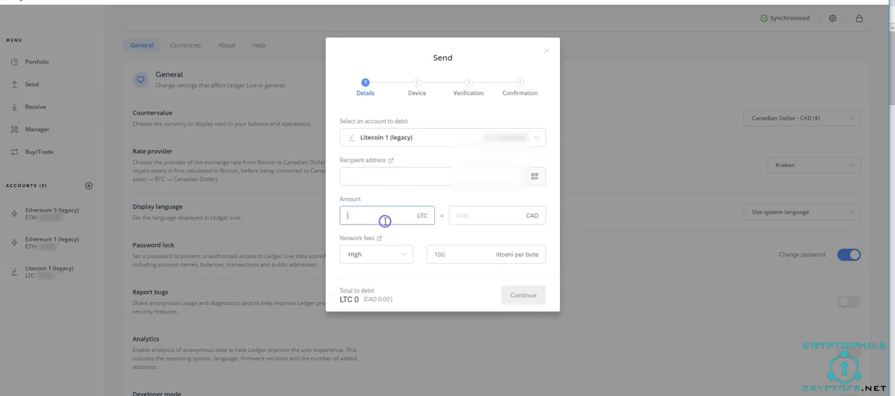
pyautogui.click(401, 256)
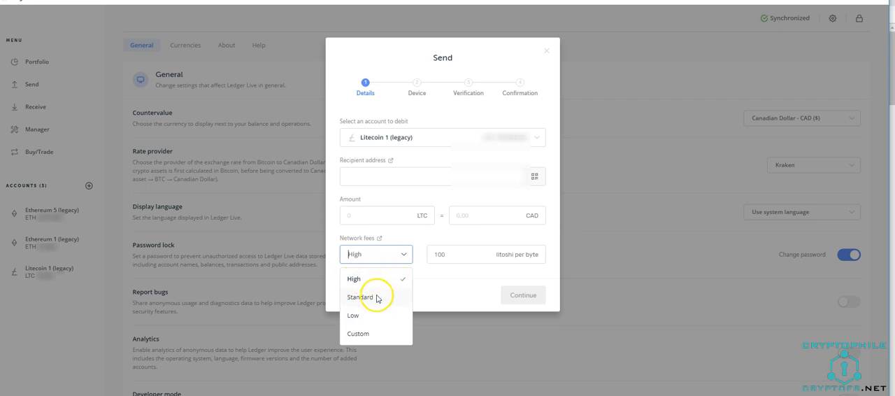
pyautogui.click(389, 277)
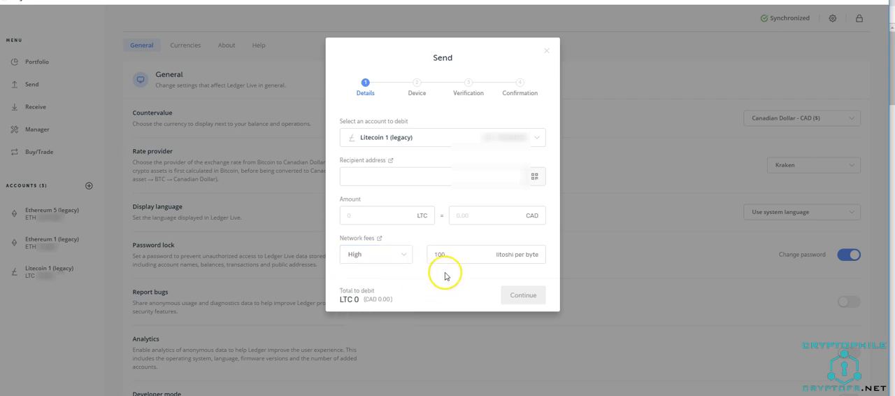
pyautogui.click(548, 53)
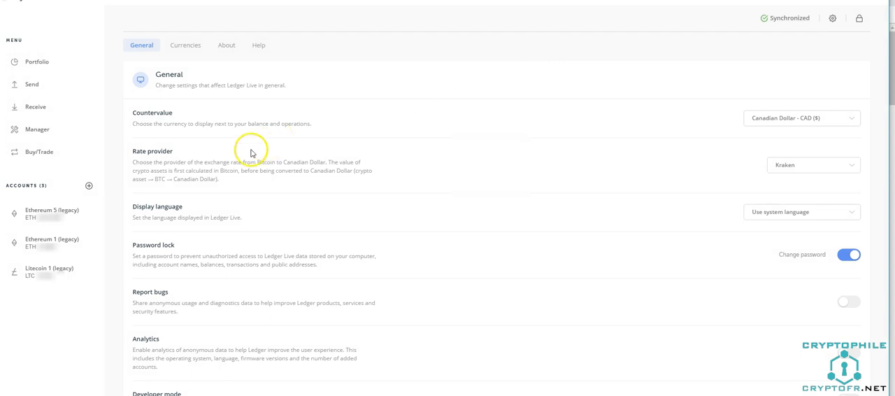
# Generate a receive address for Litecoin 1 (legacy), verify it on the Ledger device, copy the address, and close the receive dialog.
pyautogui.click(46, 114)
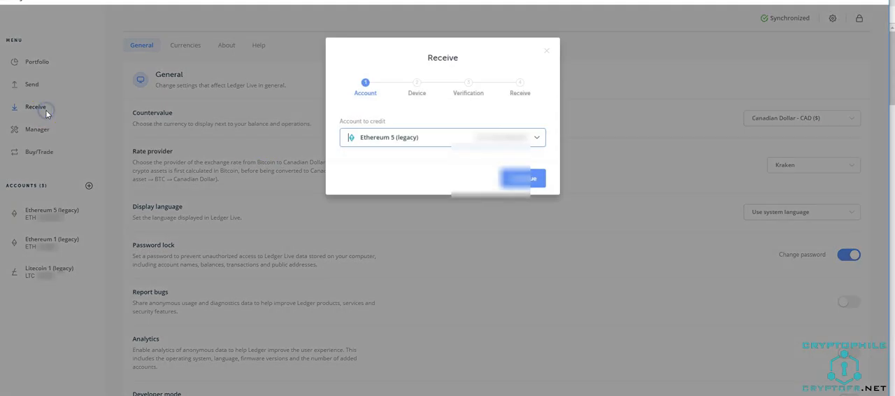
pyautogui.click(465, 142)
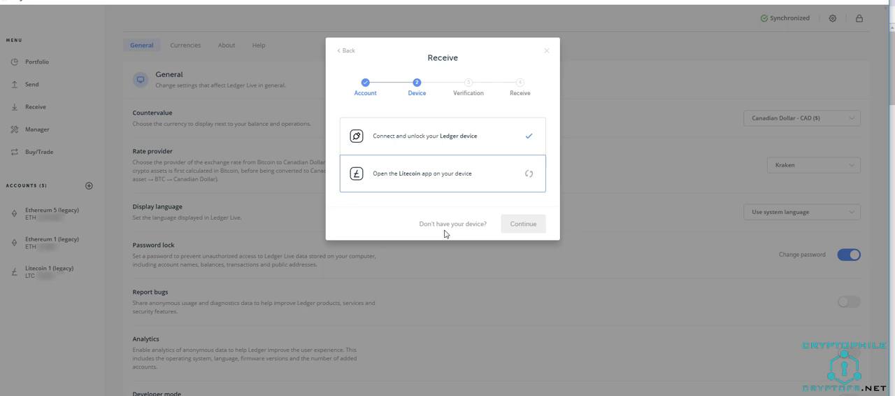
pyautogui.click(523, 224)
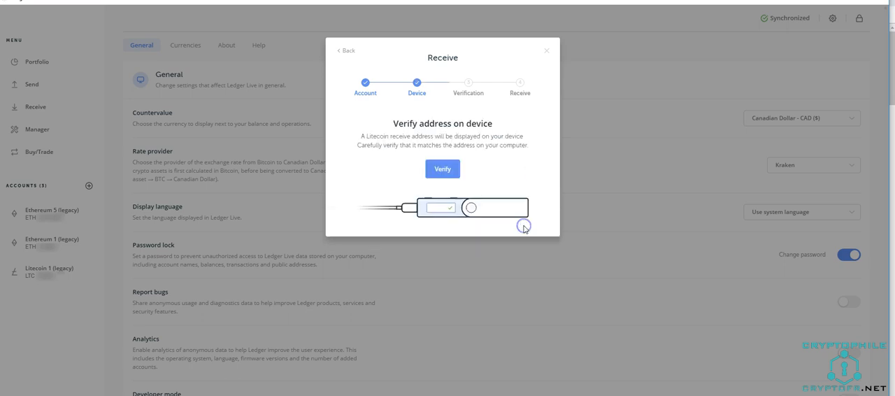
pyautogui.click(452, 177)
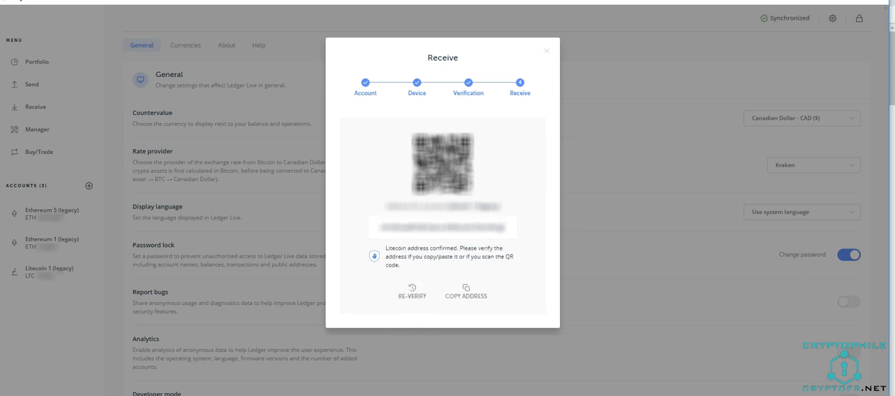
pyautogui.click(489, 301)
pyautogui.click(491, 303)
pyautogui.click(548, 52)
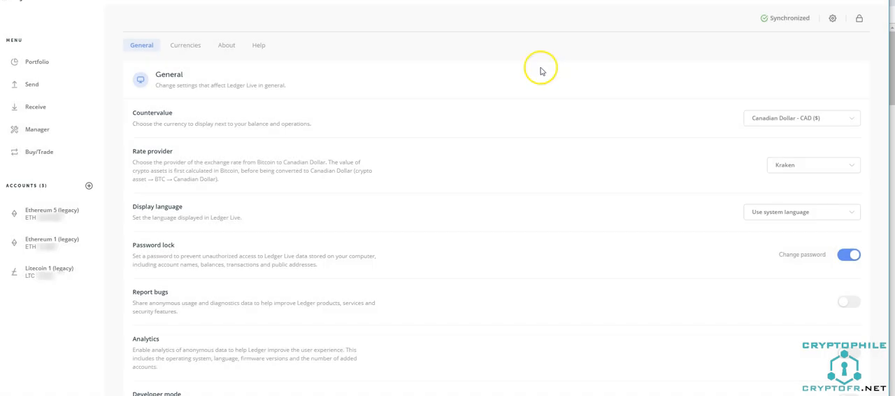
# View the receive address for Litecoin 1 (legacy) without using the Ledger device, and close the receive dialog.
pyautogui.click(42, 109)
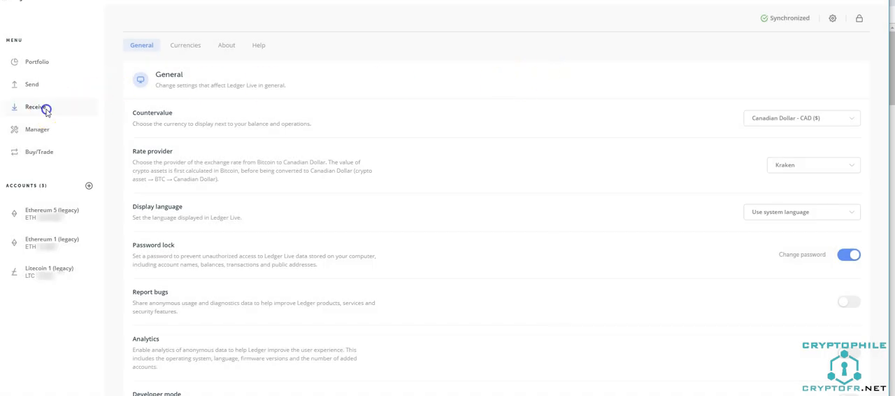
pyautogui.click(456, 142)
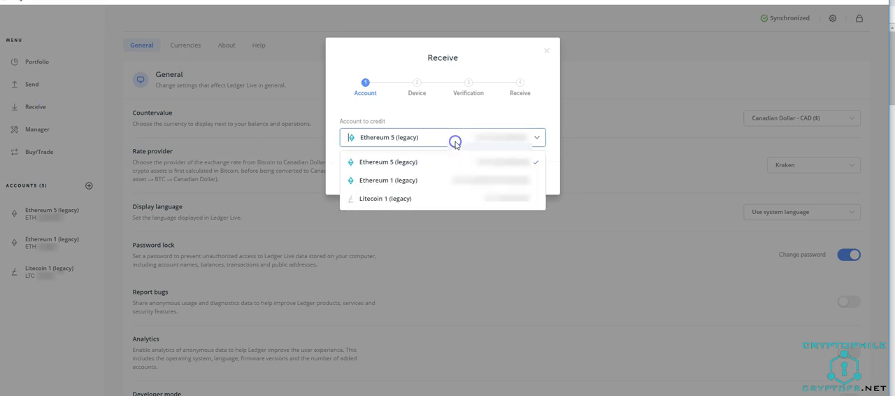
pyautogui.click(392, 200)
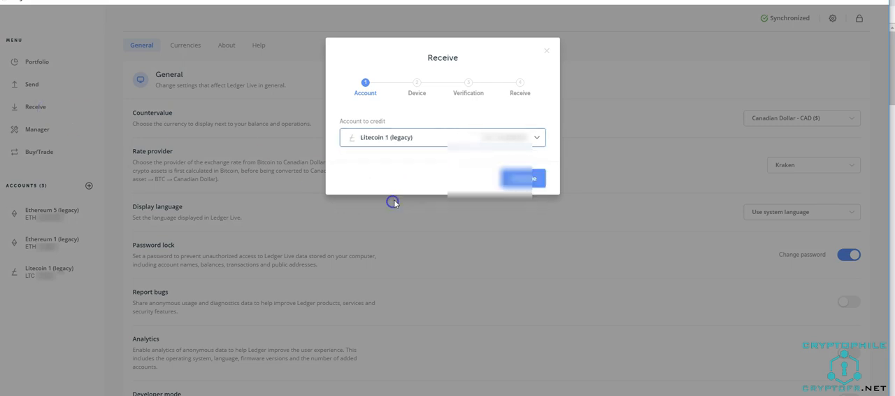
pyautogui.click(523, 179)
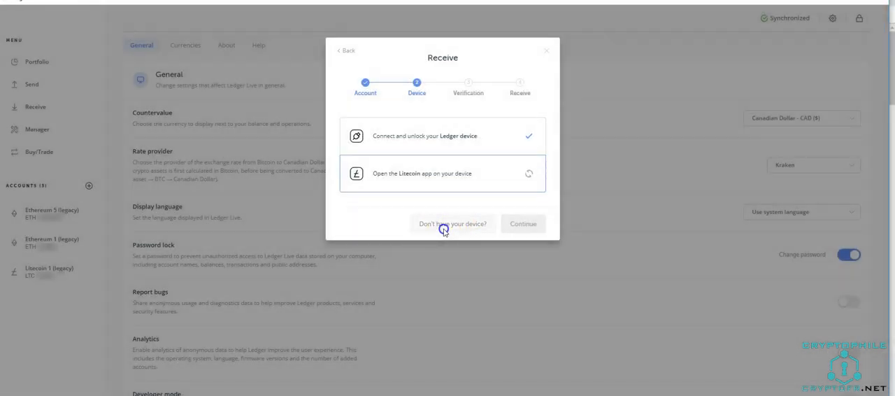
pyautogui.click(444, 228)
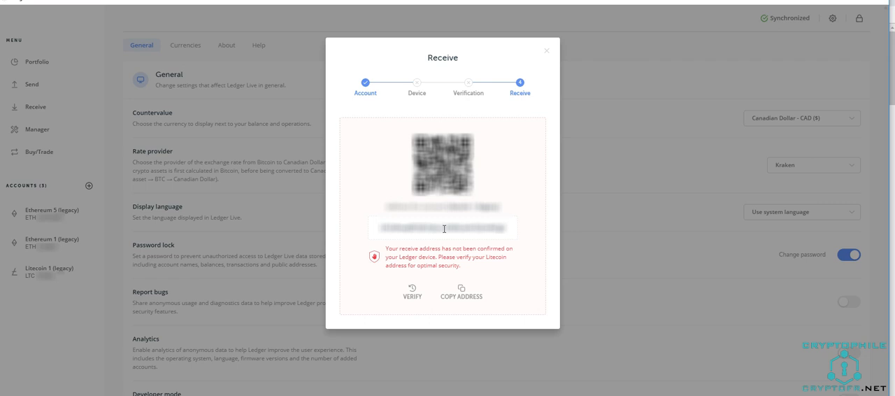
pyautogui.click(546, 51)
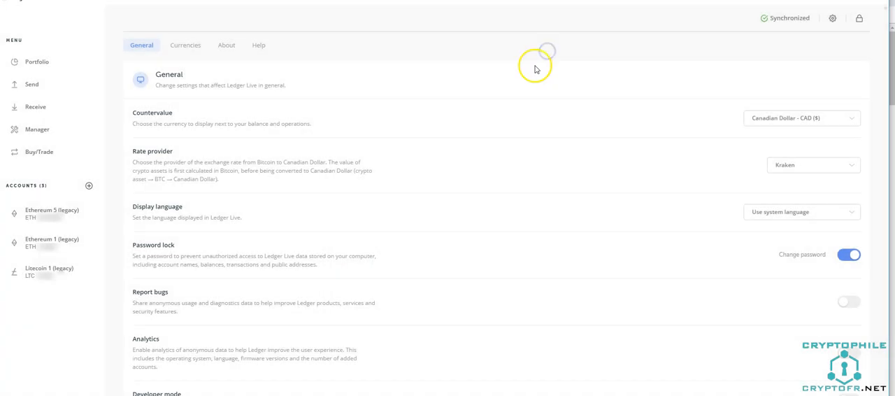
# Lock the wallet application so that its password is required to continue.
pyautogui.click(861, 21)
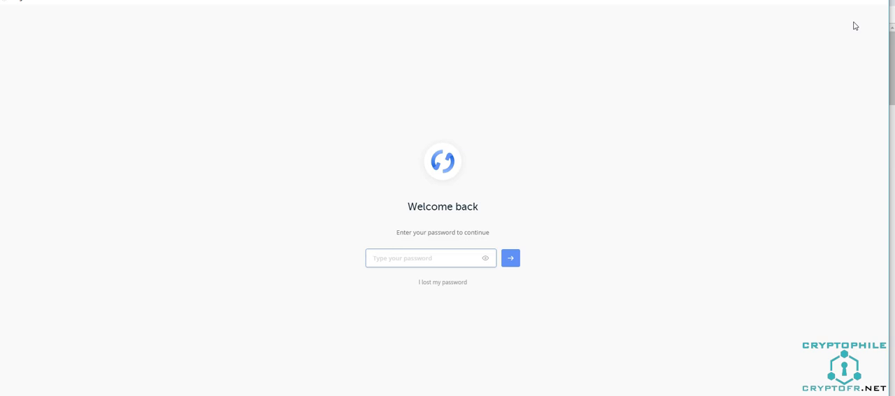